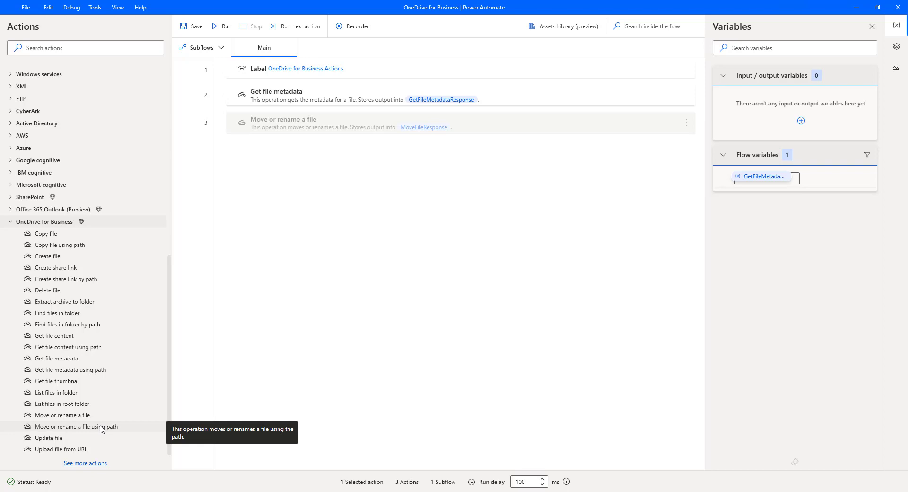
# Add 'Move or rename a file using path' as step 4 and browse OneDrive for its File Path
pyautogui.moveTo(101, 429); pyautogui.dragTo(286, 226)
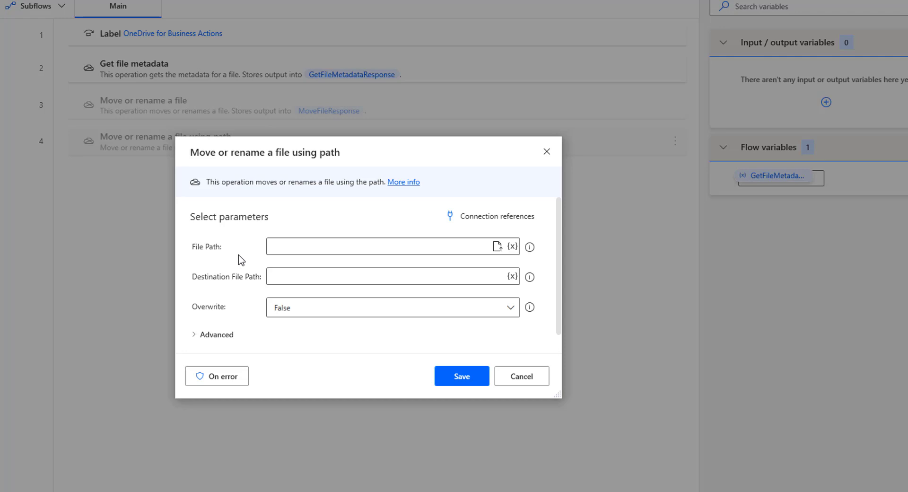
pyautogui.click(497, 246)
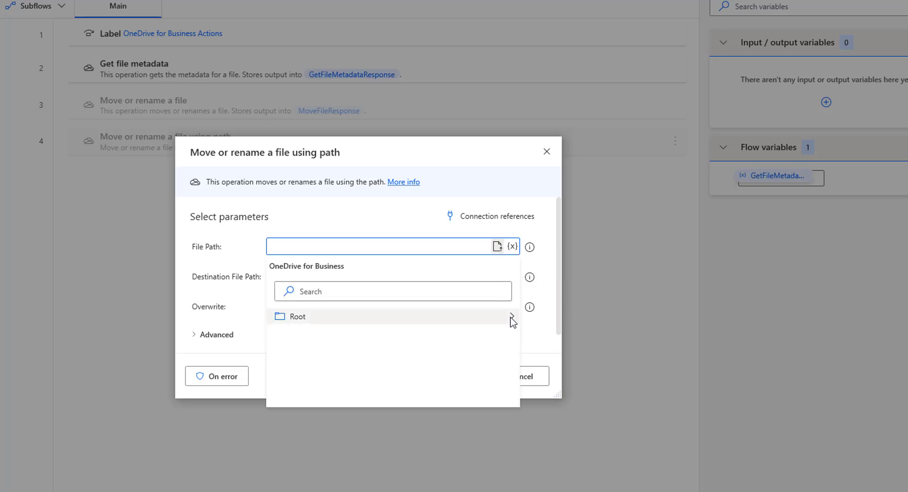
# Browse OneDrive Root > Power Automate Desktop, then close the browser without picking a file
pyautogui.click(511, 316)
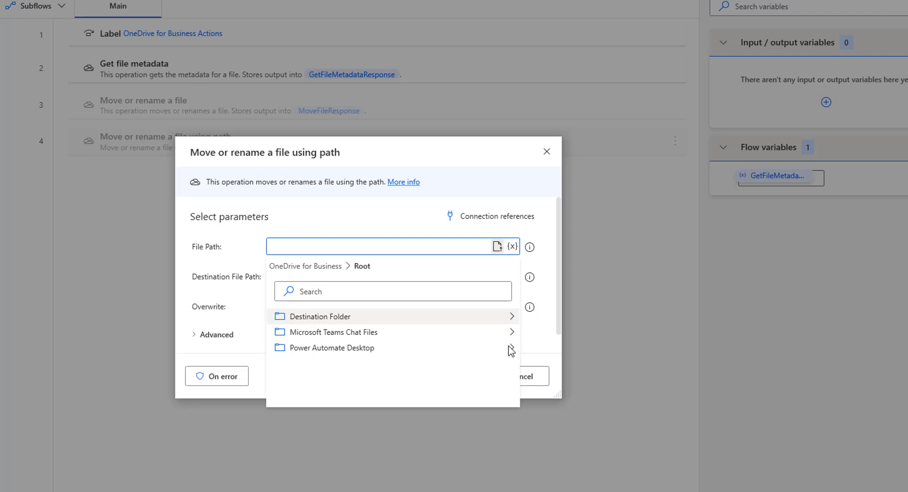
pyautogui.click(511, 347)
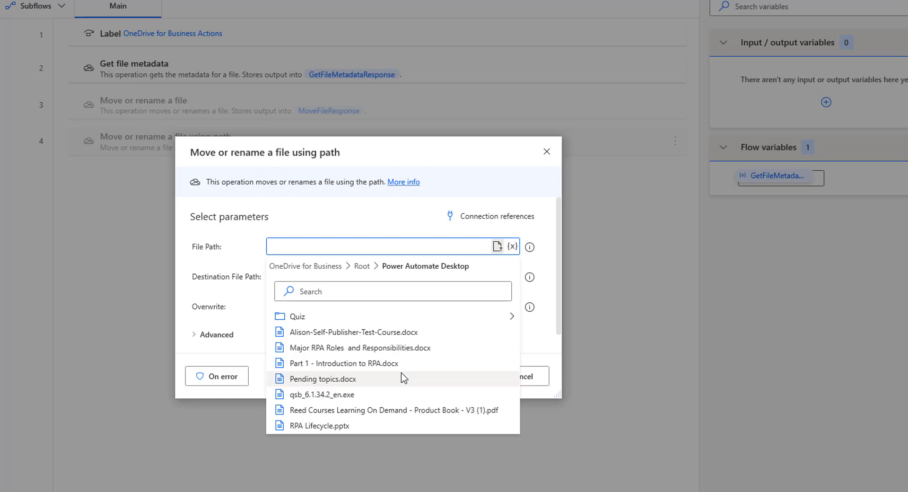
pyautogui.click(453, 177)
# Set the File Path to the variable %GetFileMetadataResponse.Path%
pyautogui.click(511, 246)
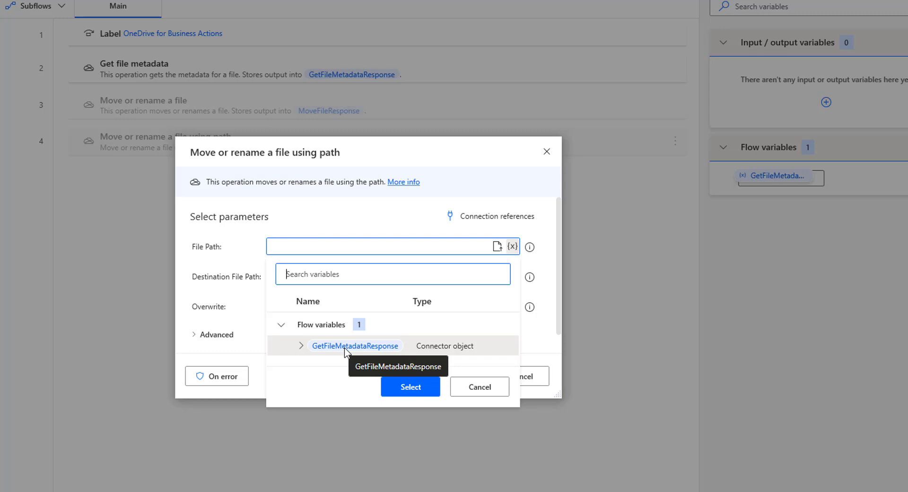
pyautogui.click(302, 346)
pyautogui.scroll(-3, 349, 420)
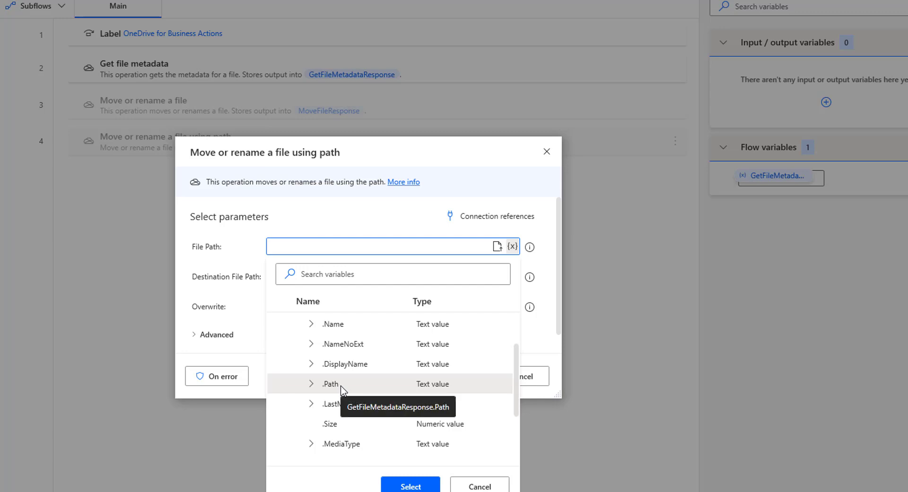
pyautogui.click(419, 486)
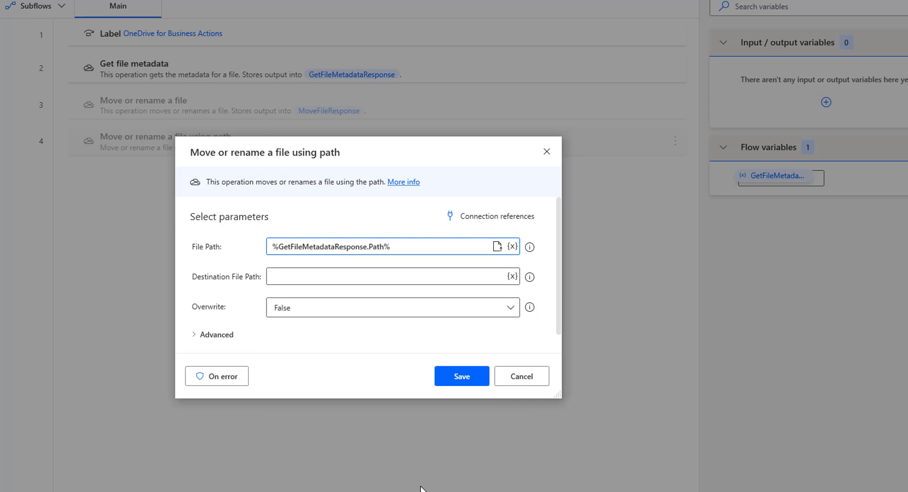
pyautogui.click(294, 278)
# Enter /Destination Folder/ as the Destination File Path
pyautogui.write('/Destination Folder/')
pyautogui.hotkey('alt', 'Tab')
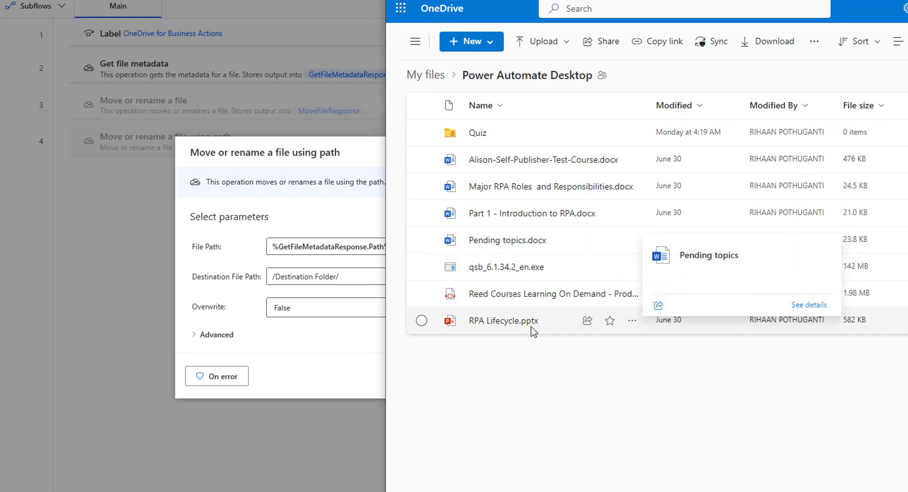
# Note RPA Lifecycle.pptx in OneDrive, then complete the destination path as /Destination Folder/RPA.pptx
pyautogui.moveTo(534, 330)
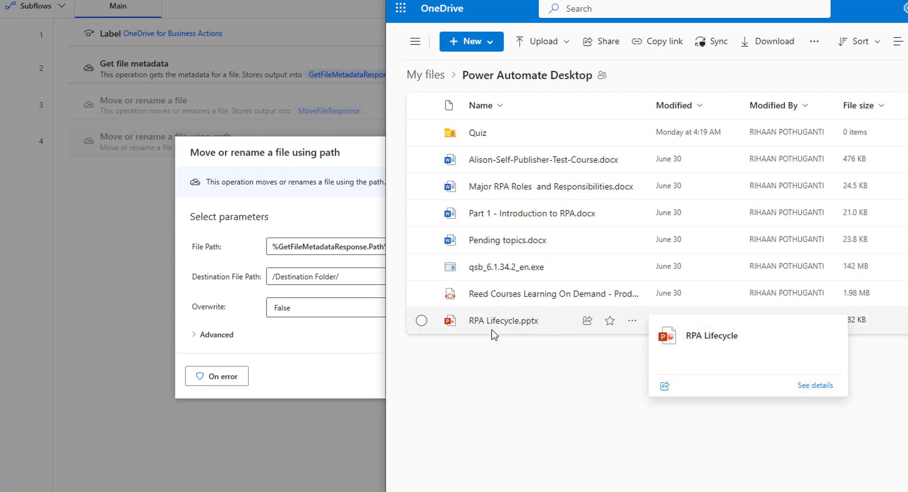
pyautogui.moveTo(469, 331); pyautogui.dragTo(353, 278)
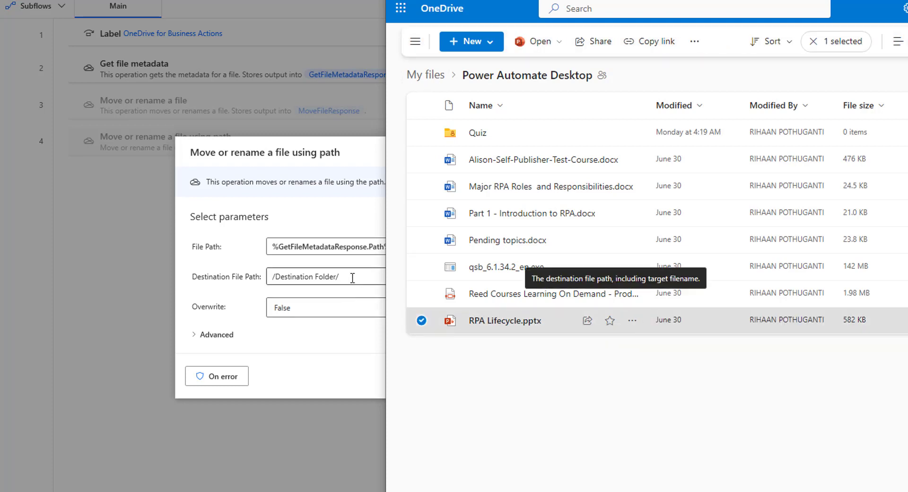
pyautogui.click(352, 278)
pyautogui.write('RPA.pptx')
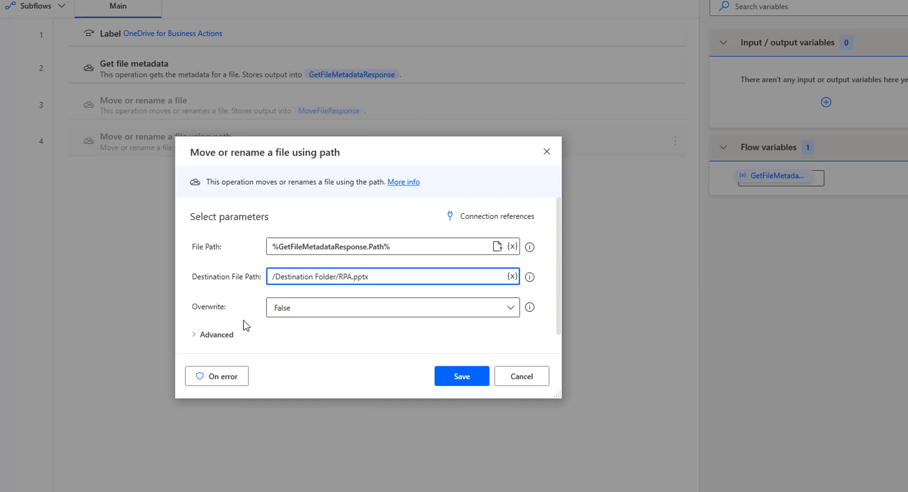
# Set Overwrite to True and save the move action
pyautogui.click(292, 313)
pyautogui.click(295, 348)
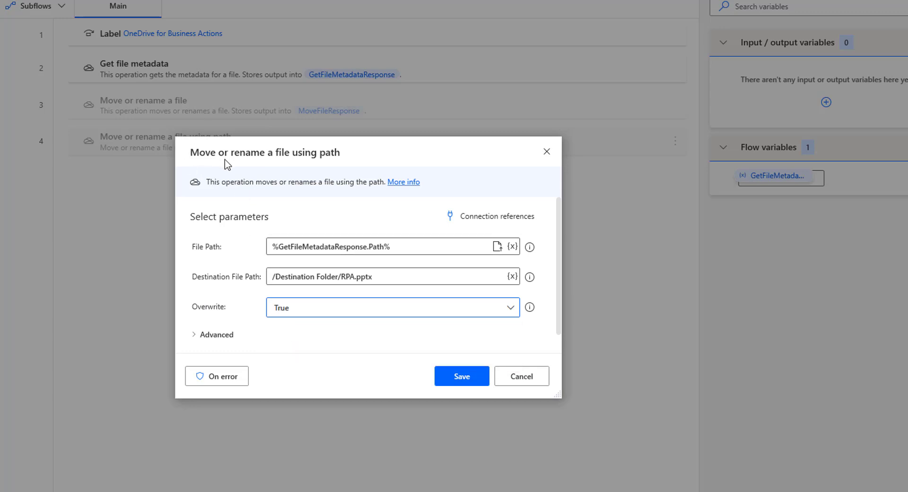
pyautogui.scroll(-1, 370, 220)
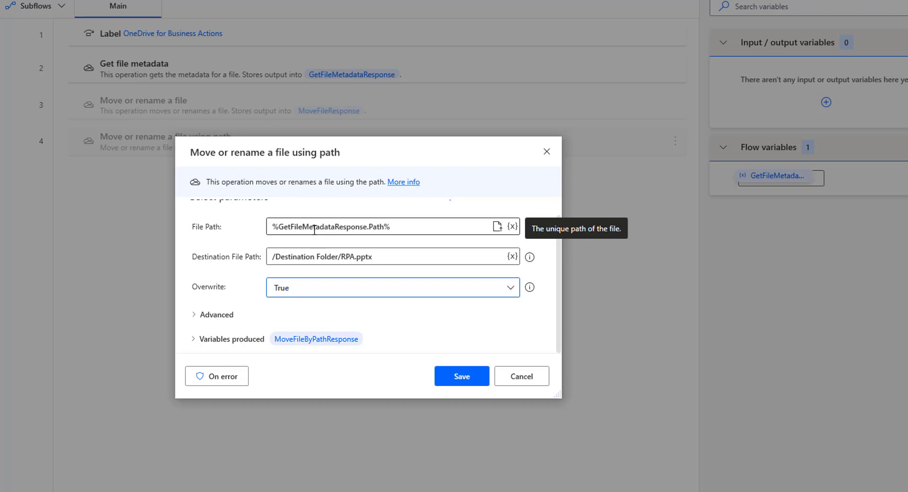
pyautogui.click(460, 381)
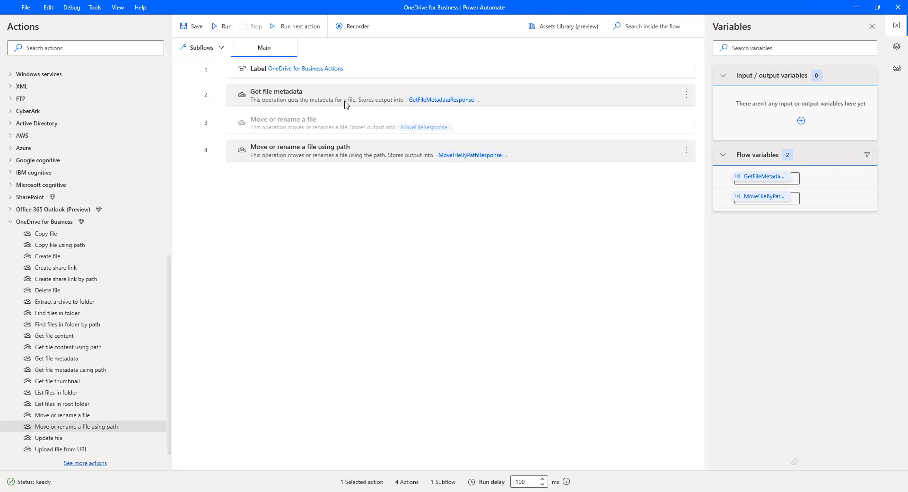
# Repoint the Get file metadata step to Root > Power Automate Desktop > RPA Lifecycle.pptx and save
pyautogui.click(345, 104)
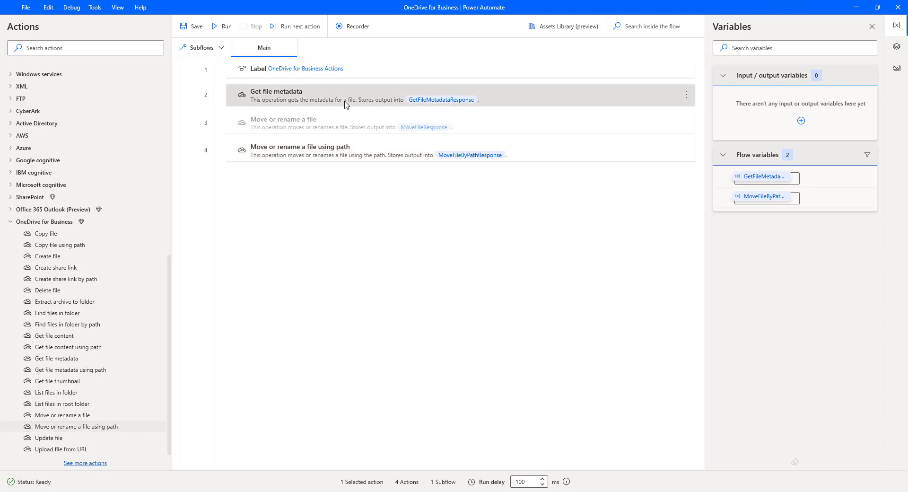
pyautogui.doubleClick(345, 104)
pyautogui.click(348, 232)
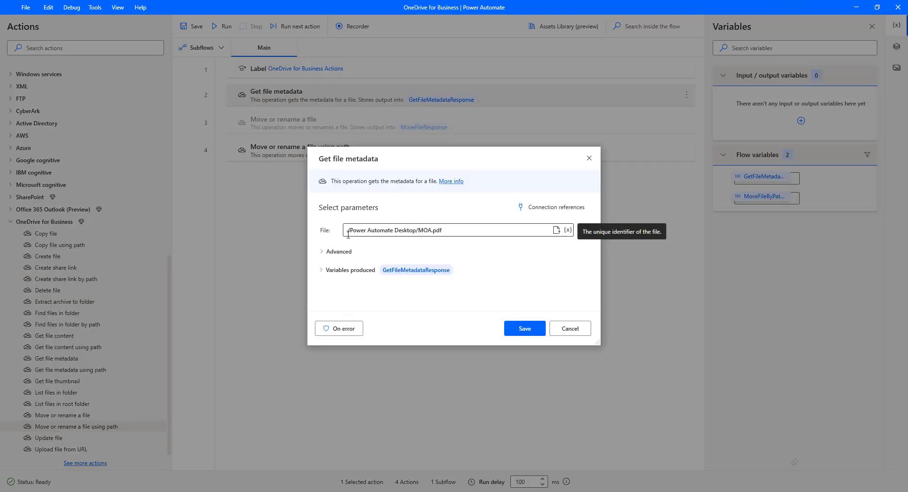
pyautogui.click(556, 230)
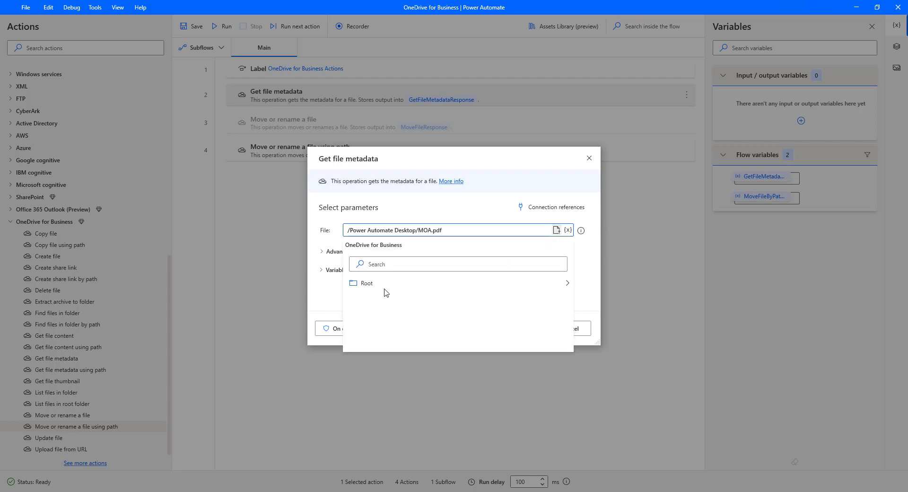
pyautogui.click(567, 284)
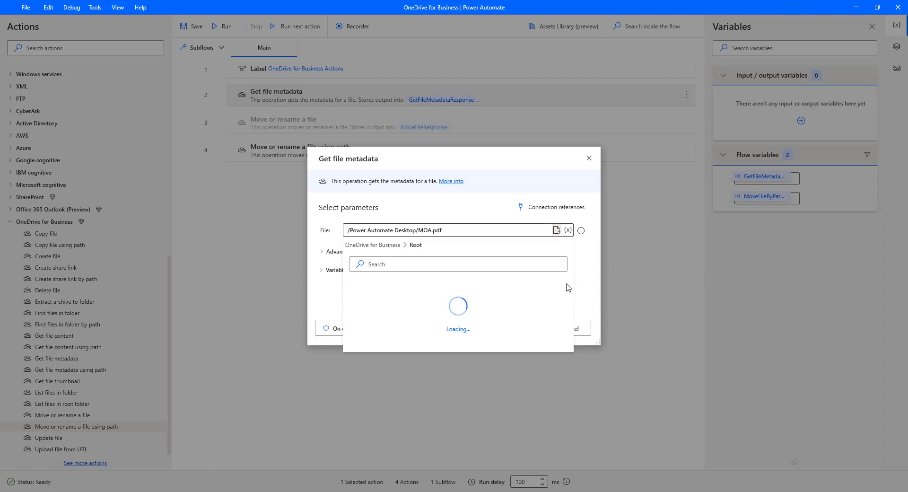
pyautogui.click(568, 308)
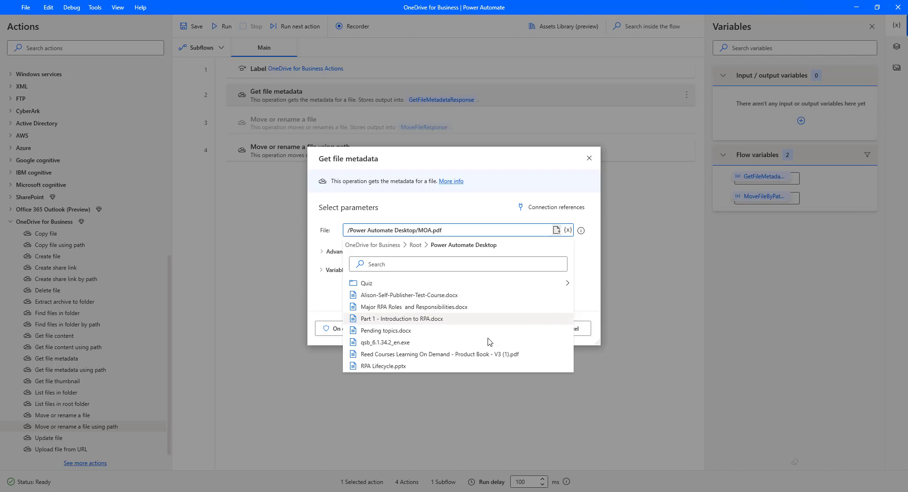
pyautogui.click(402, 366)
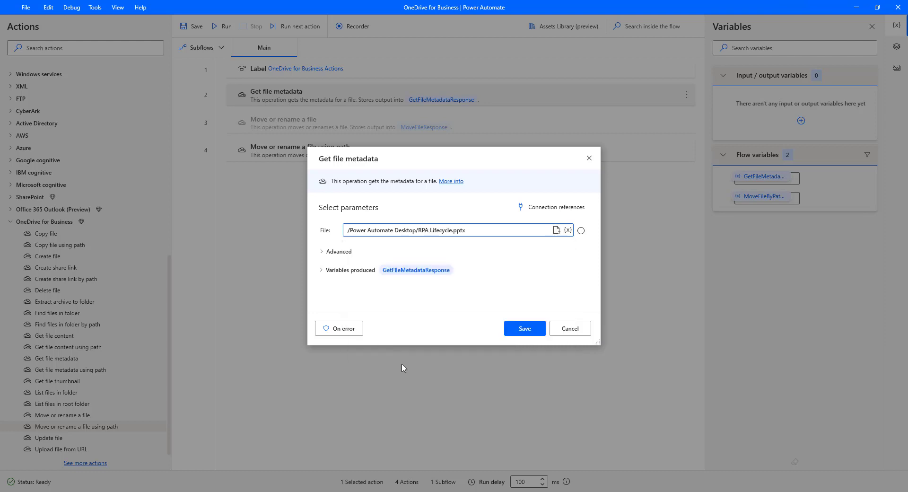
pyautogui.click(523, 330)
pyautogui.hotkey('alt', 'Tab')
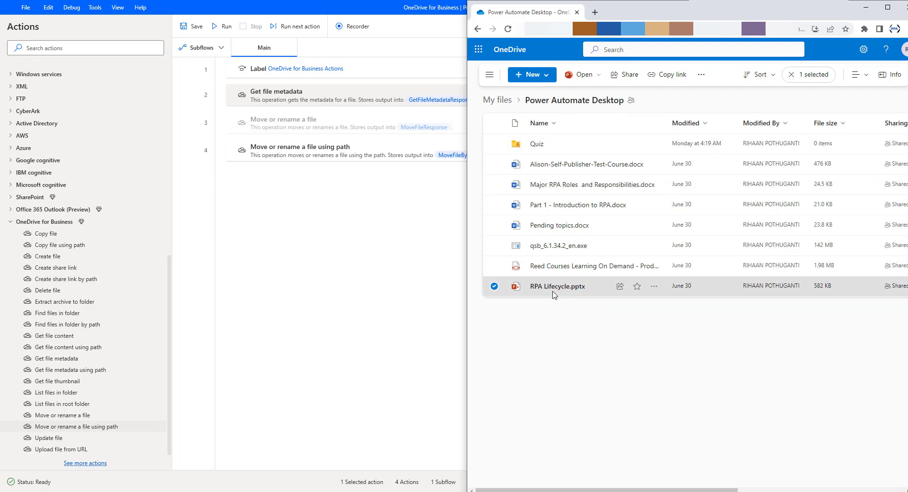
# Check OneDrive's Destination Folder holds six files and no RPA.pptx, then return to the flow editor
pyautogui.moveTo(581, 292)
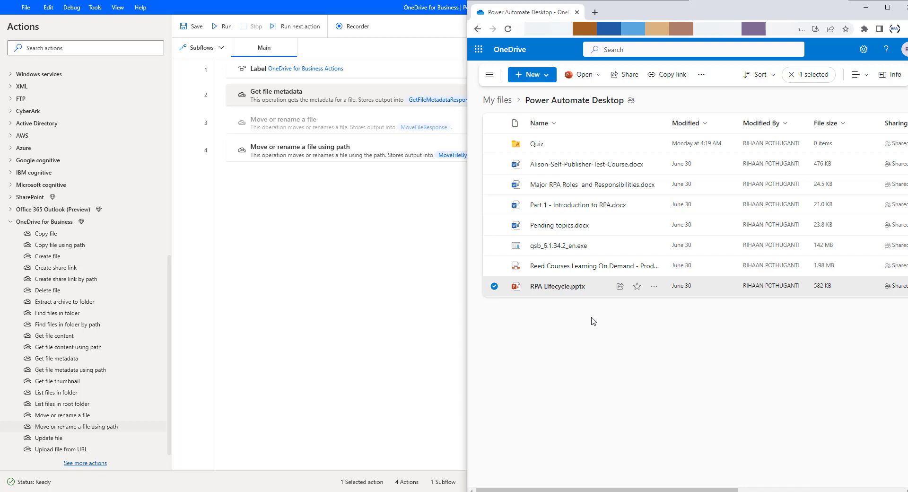
pyautogui.click(477, 29)
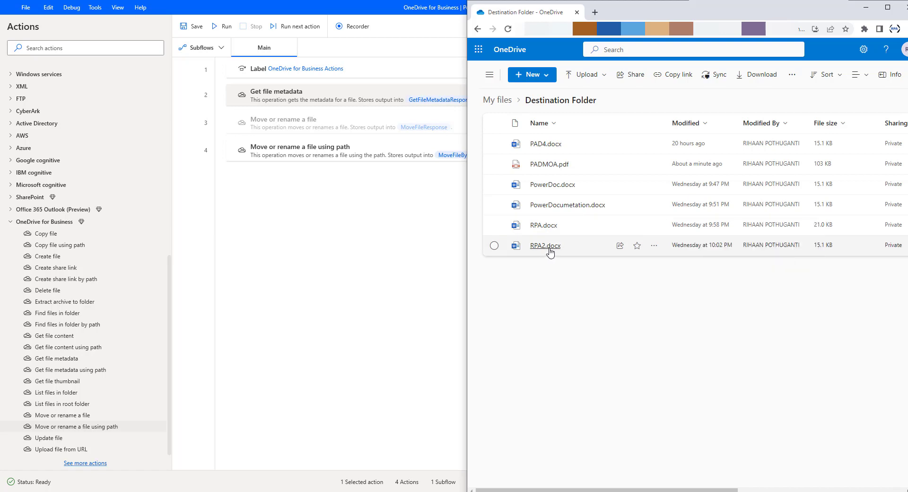
pyautogui.moveTo(550, 253)
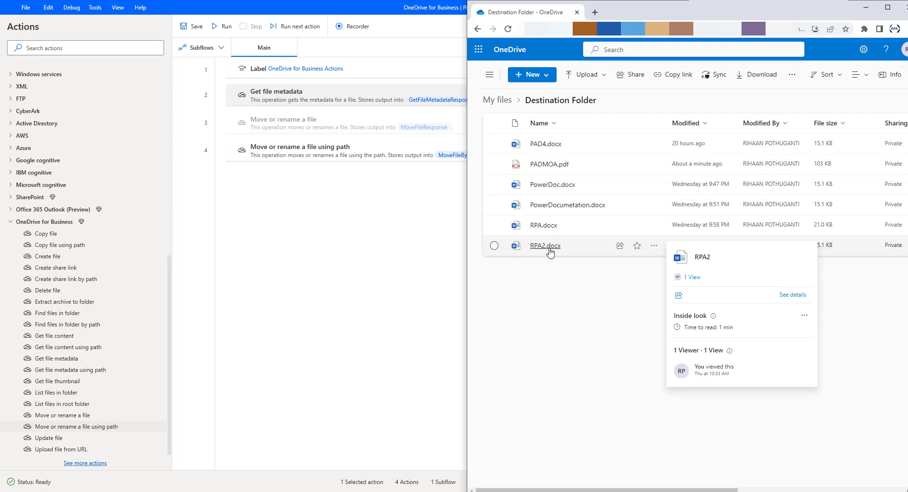
pyautogui.click(406, 257)
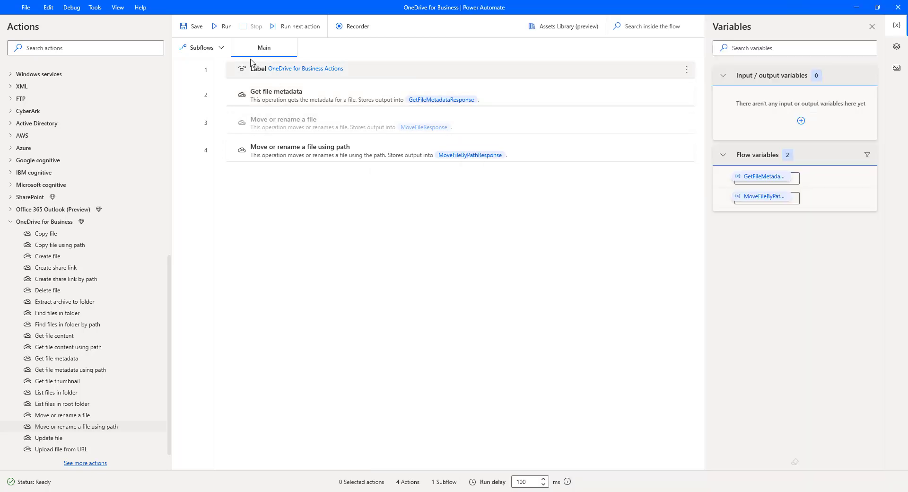
# Run the four-action flow and refresh the OneDrive folder listing
pyautogui.click(225, 28)
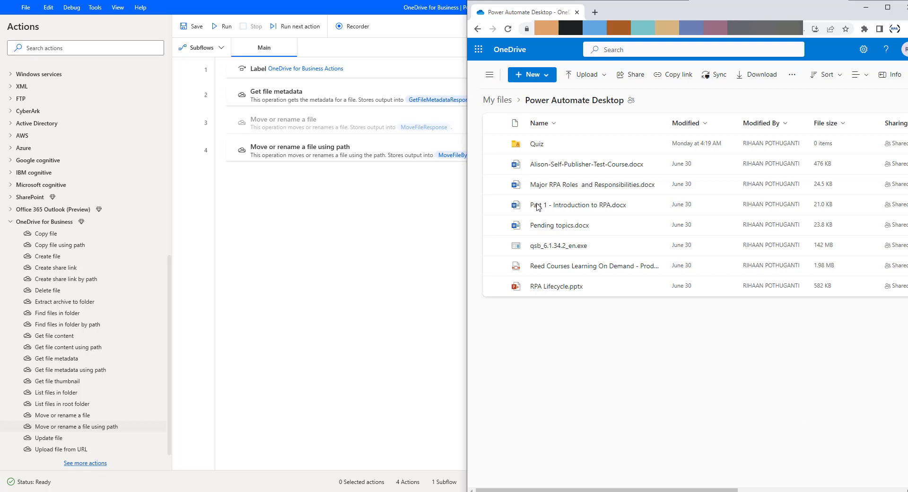
pyautogui.press('F5')
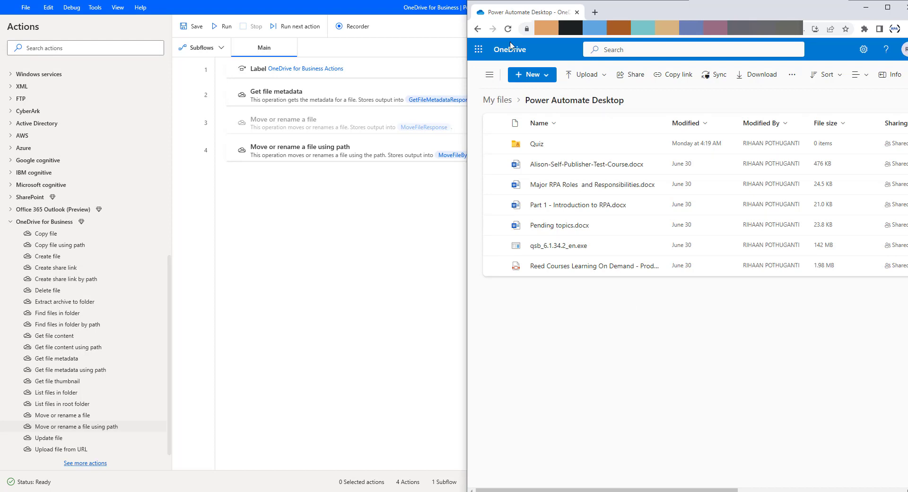
# Open My files > Destination Folder to confirm RPA.pptx arrived, then return to the flow editor
pyautogui.click(478, 29)
pyautogui.click(556, 164)
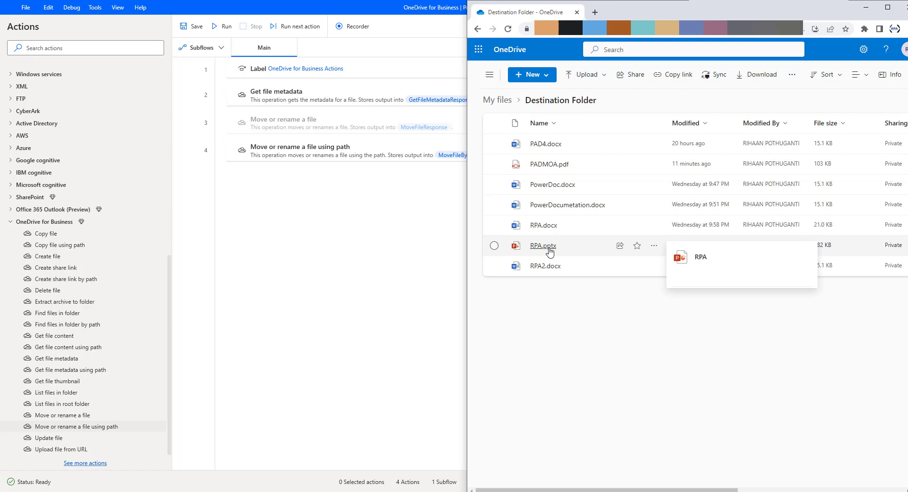
pyautogui.click(350, 247)
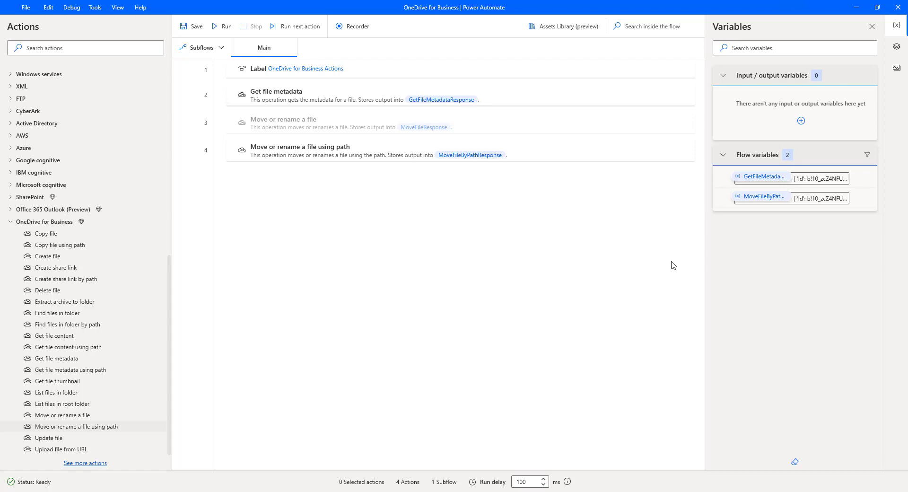
pyautogui.doubleClick(768, 198)
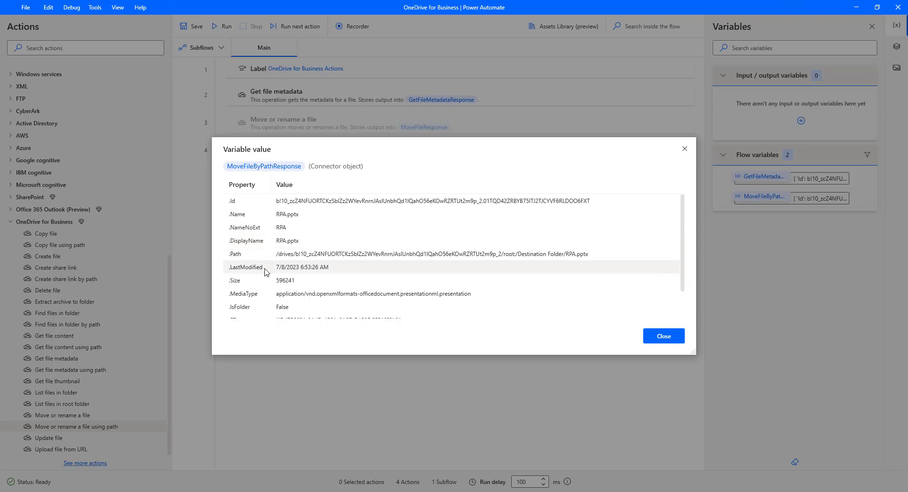
pyautogui.scroll(-2, 259, 264)
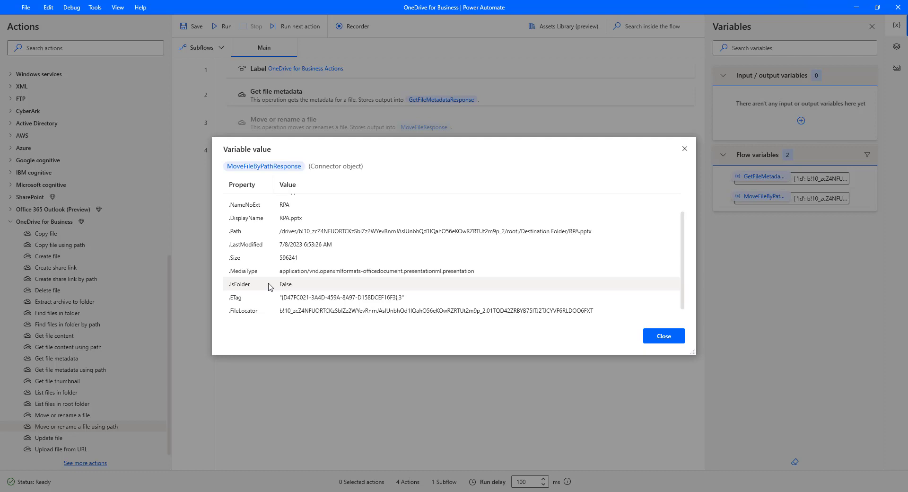
pyautogui.click(665, 335)
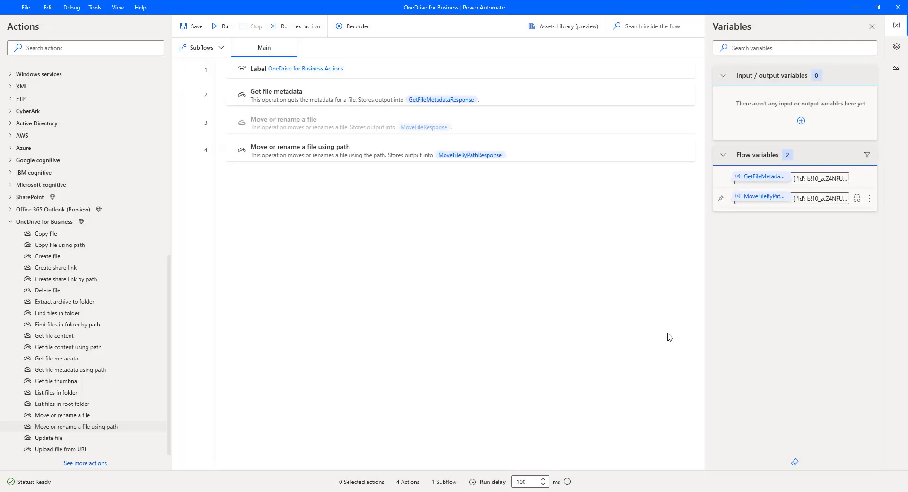